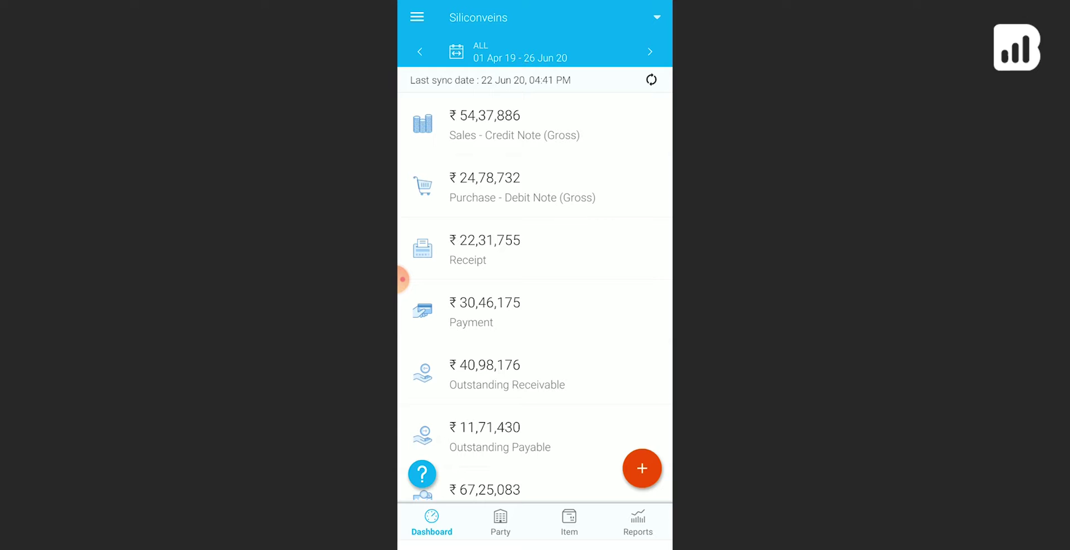
Expand the dashboard's create speed-dial to show the create options.
click(642, 469)
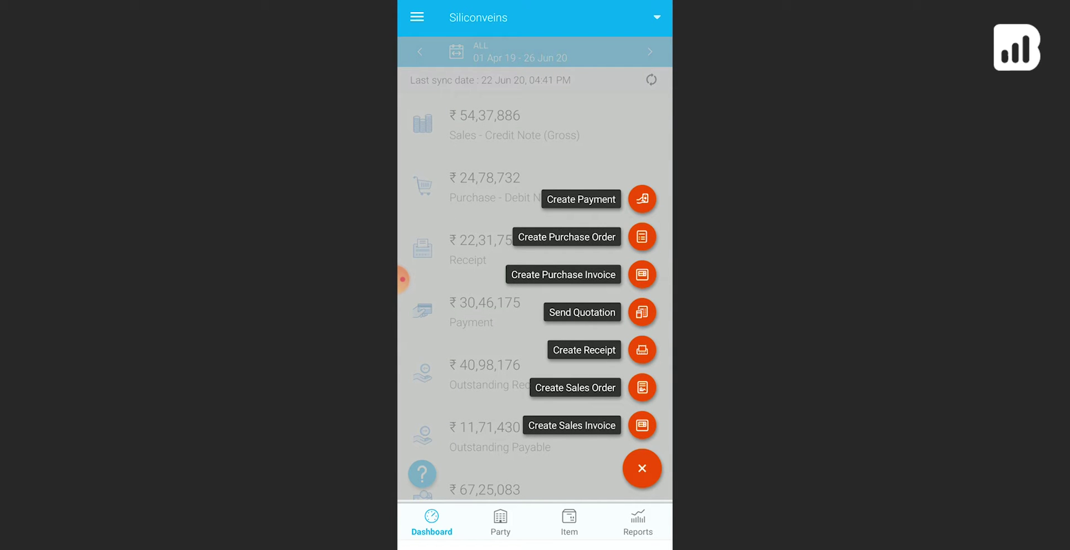
Start a new receipt with ledger Auto Zone and bank account Kotak Mahindra Bank.
click(584, 350)
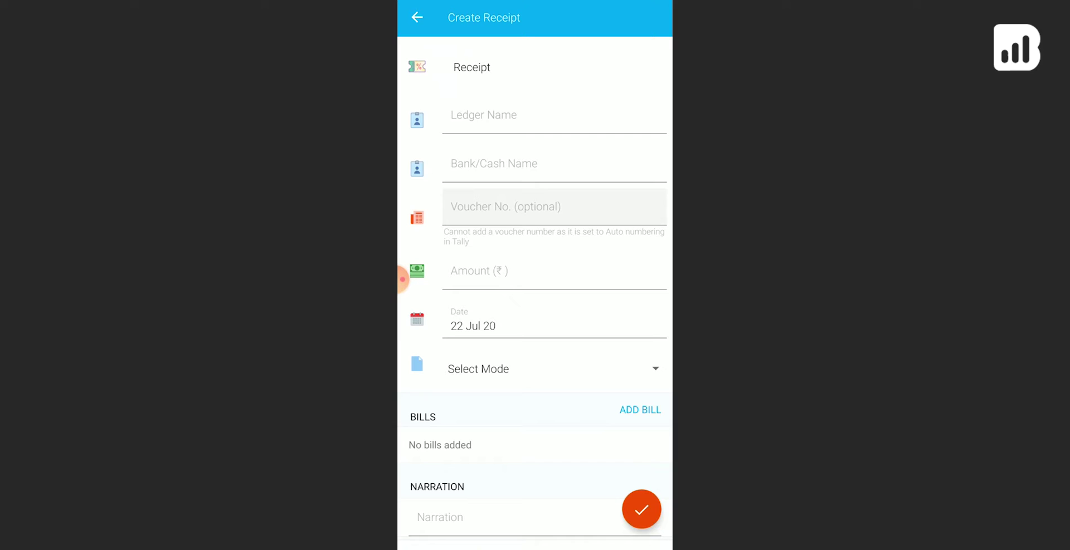
click(501, 117)
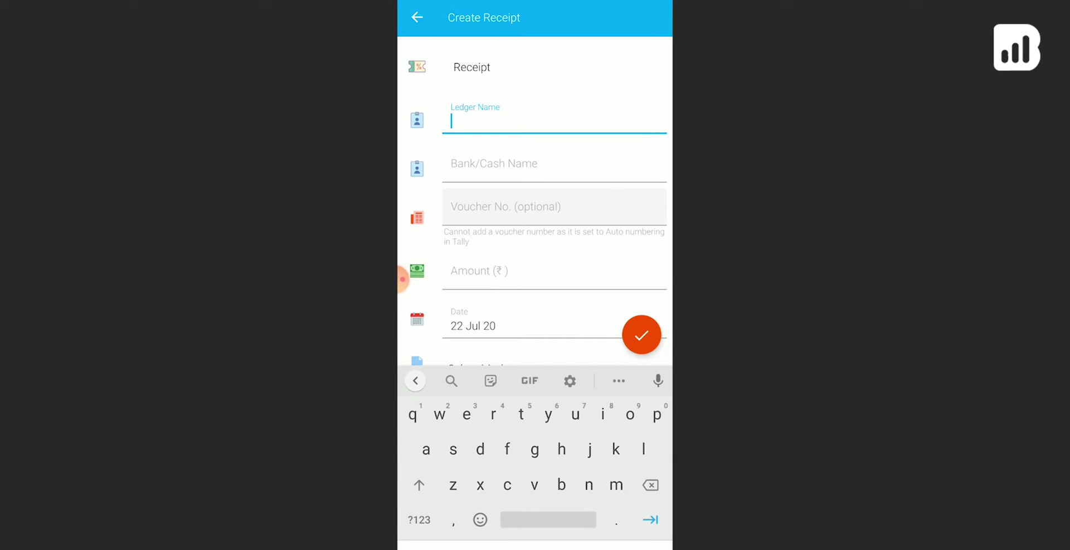
text(au)
click(482, 158)
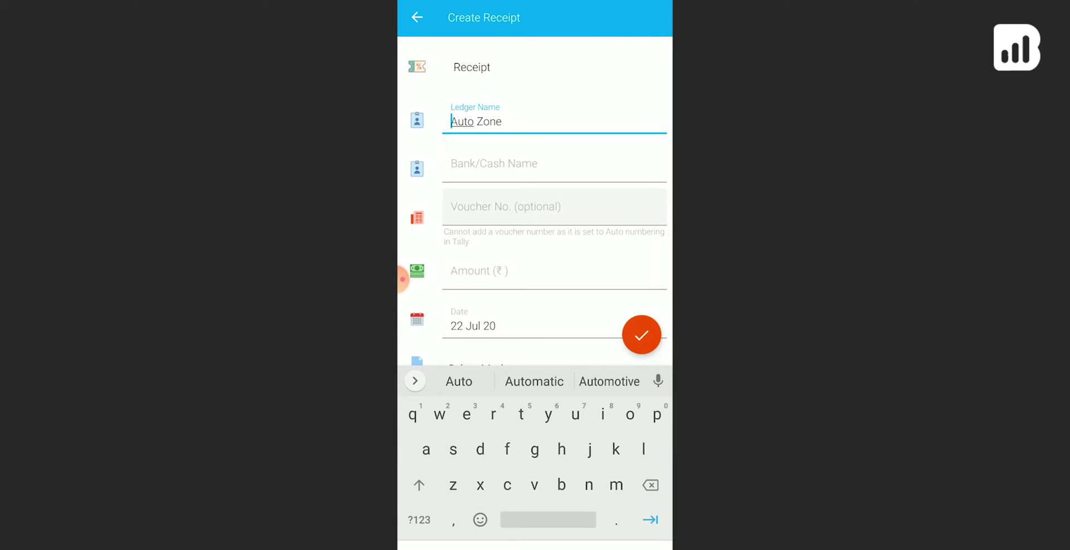
click(529, 168)
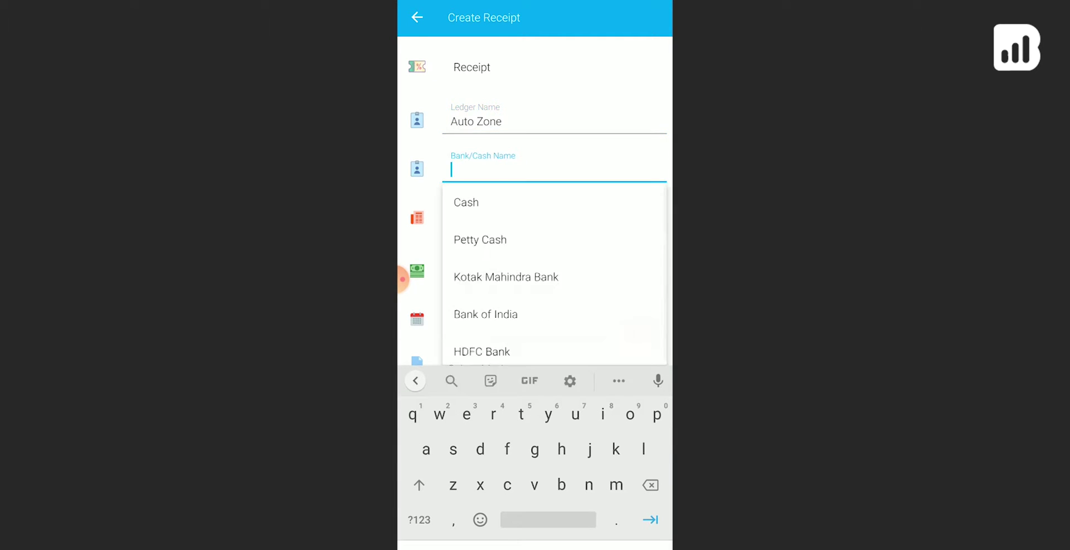
click(505, 277)
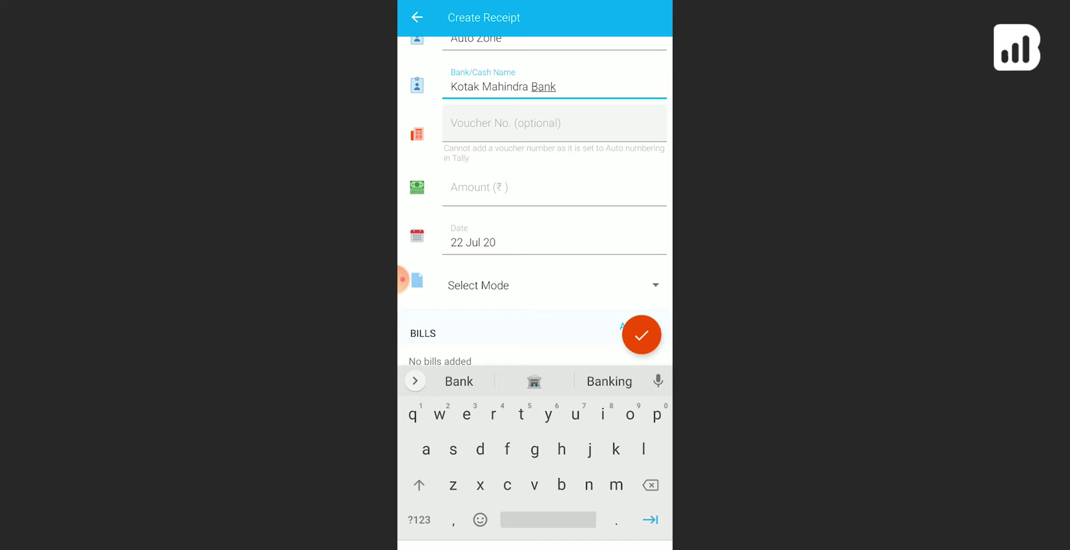
Enter the receipt amount 2000 and set its date to 23 Jul 20.
key(Tab)
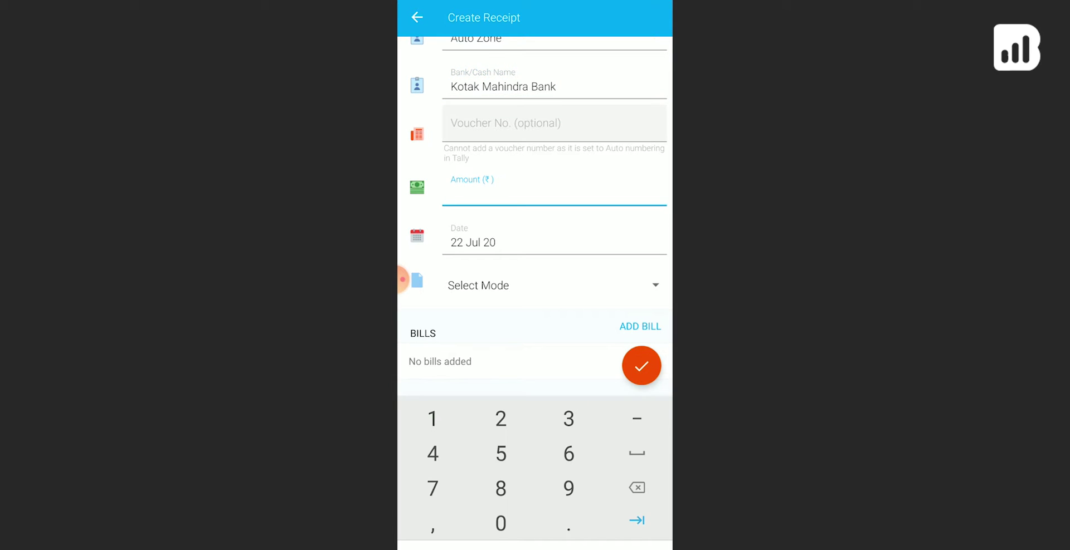
text(200)
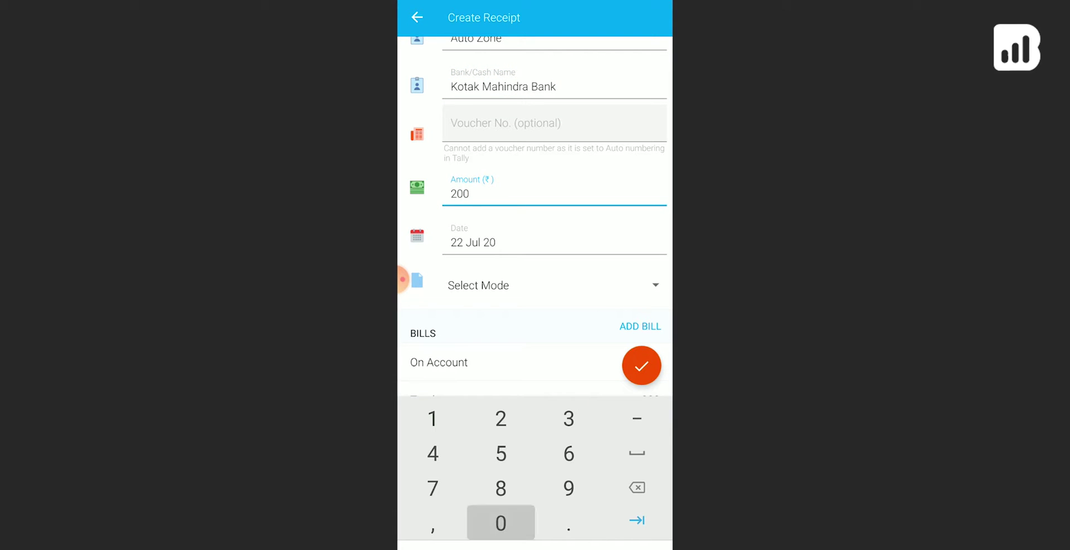
text(0)
key(Tab)
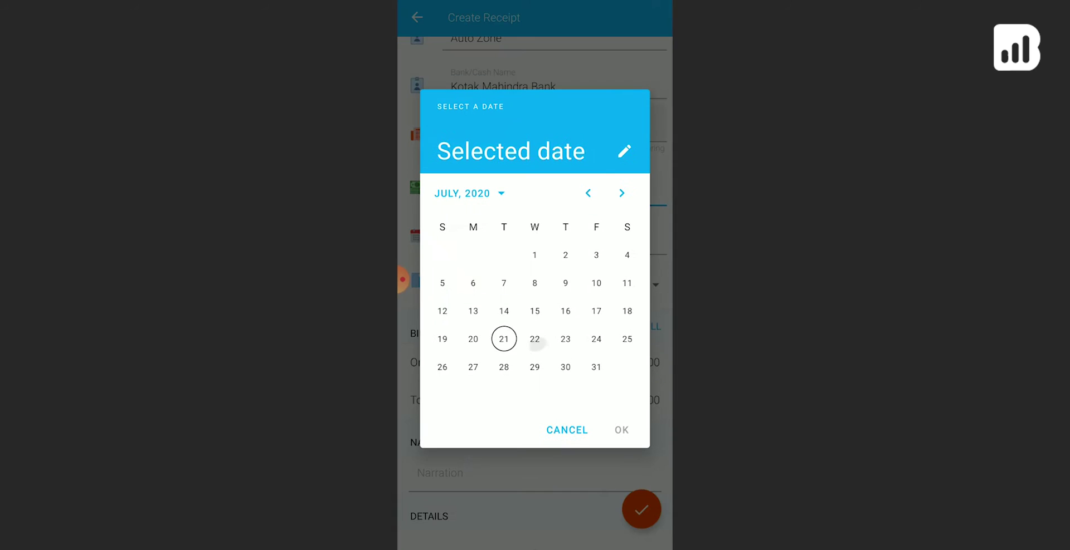
click(534, 339)
click(621, 431)
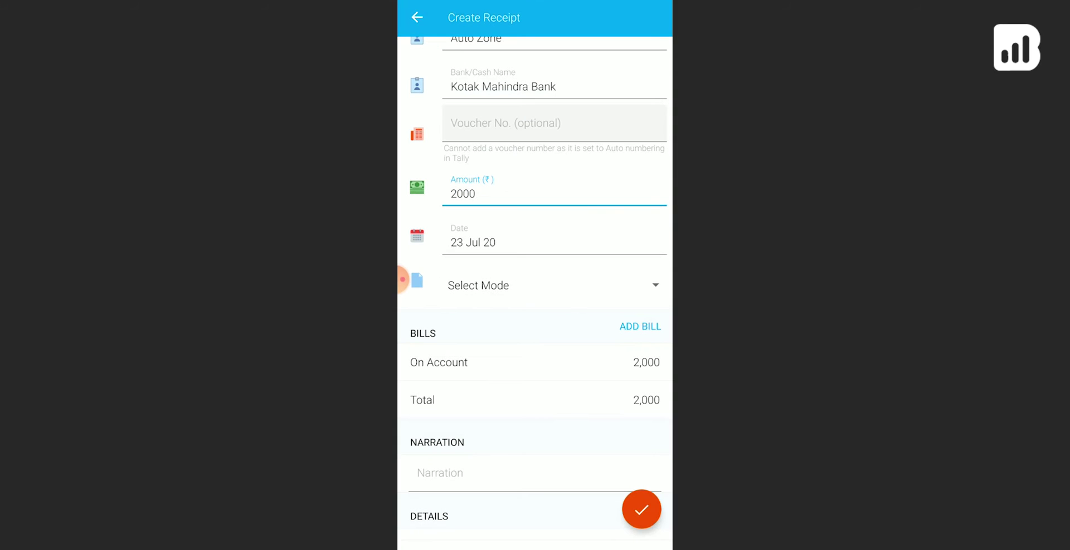
Set payment mode to Cheque/DD, instrument number 123, instrument date 24 Jul 20.
click(655, 284)
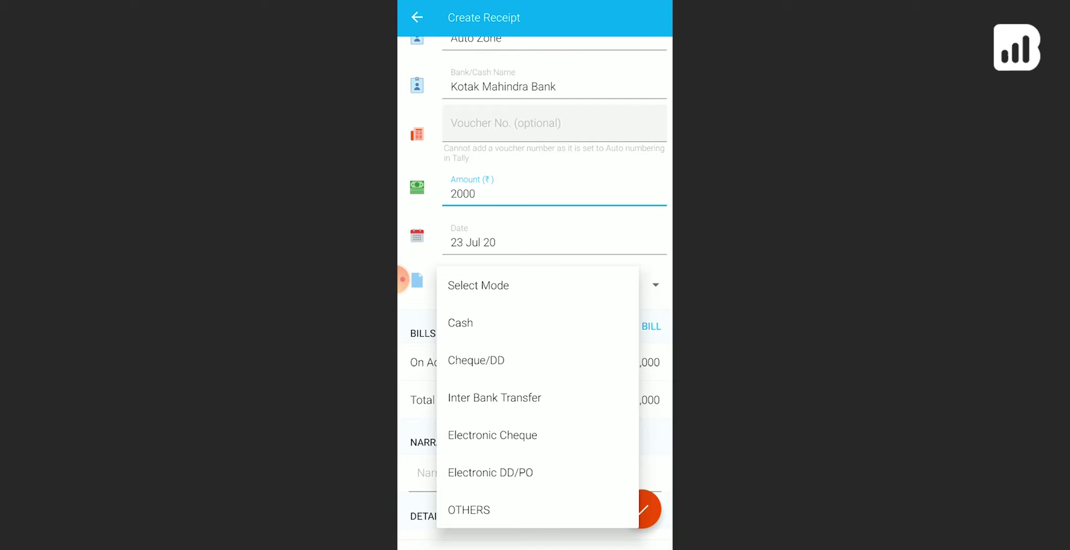
click(475, 361)
click(494, 329)
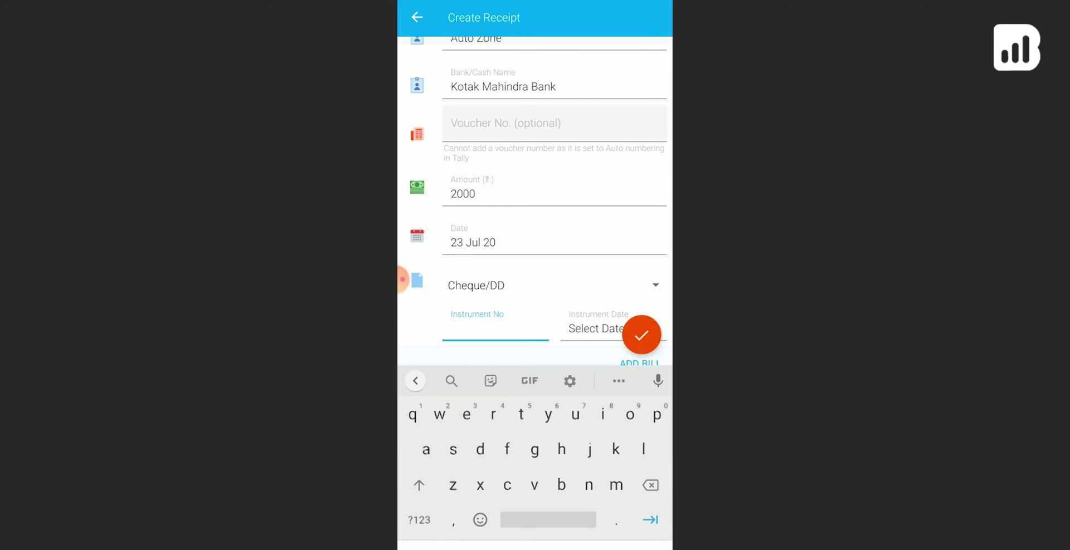
text(123)
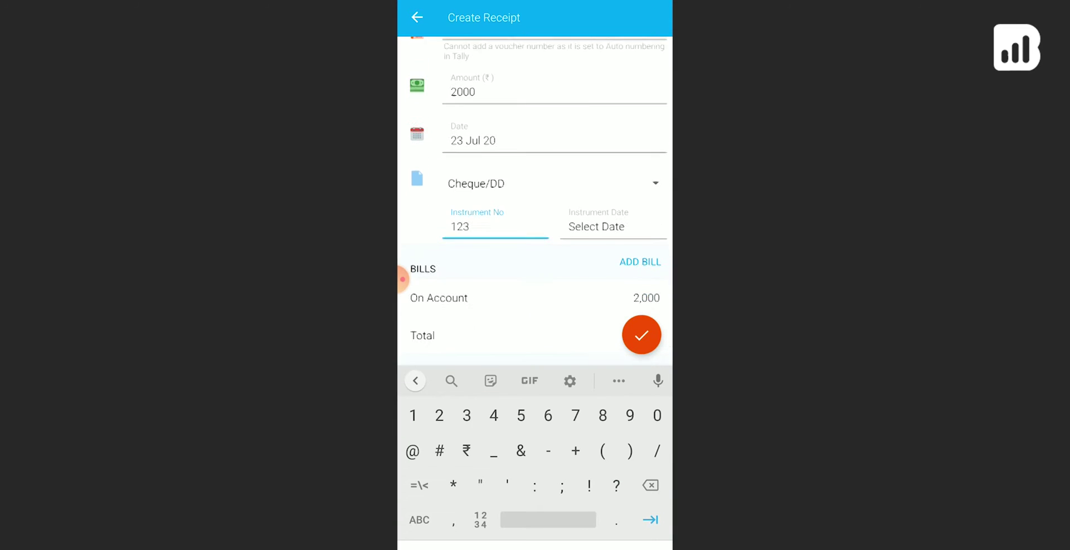
click(596, 222)
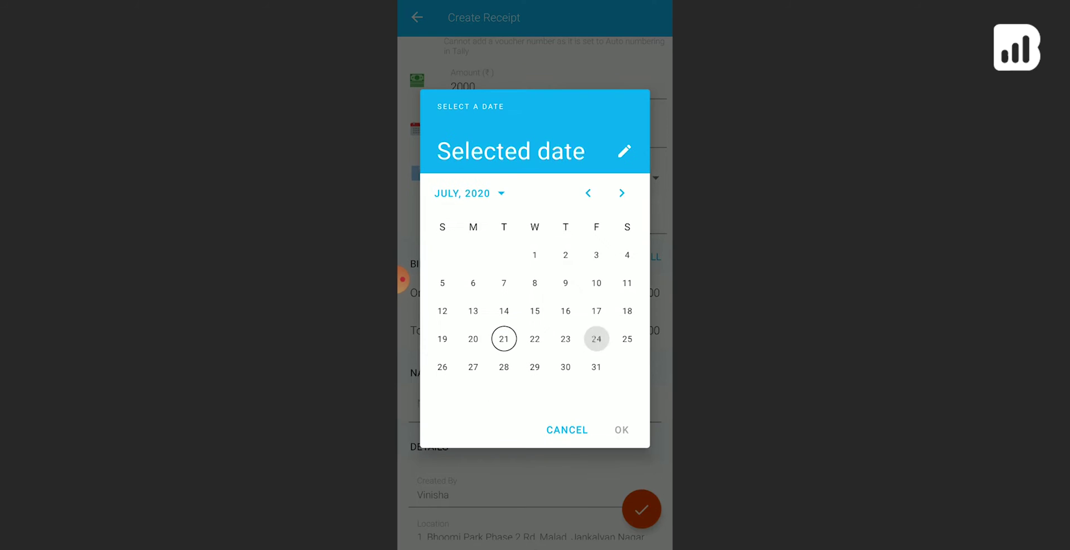
click(621, 430)
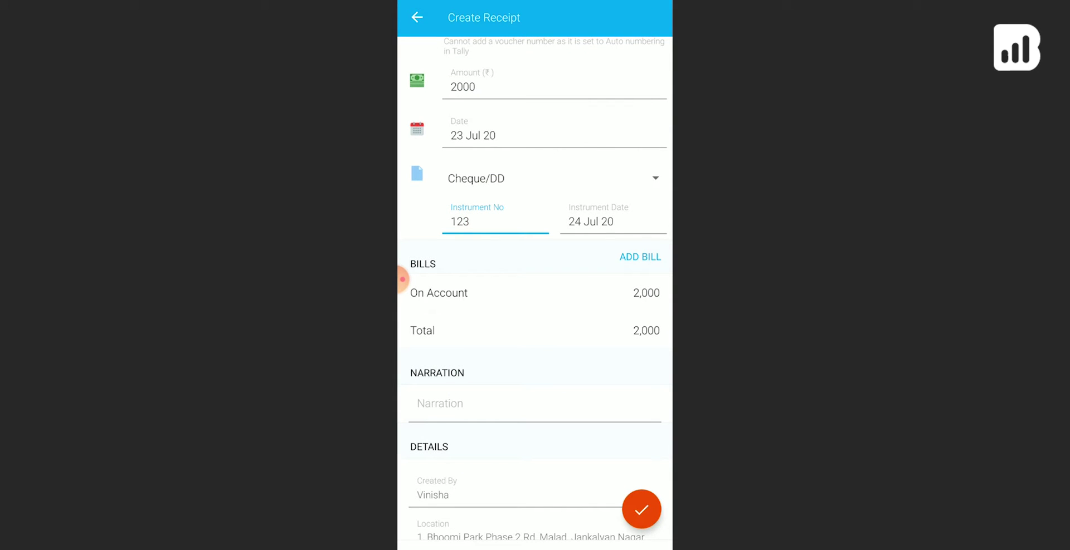
Allocate 256 against bill VT/478, correcting the mistyped 250, and save the allocation.
click(640, 257)
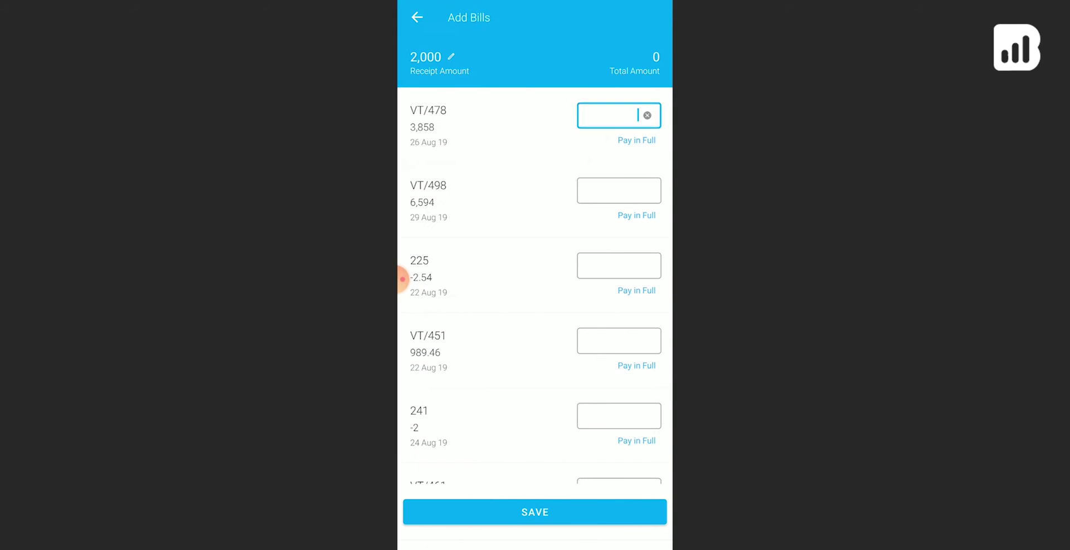
text(250)
click(535, 368)
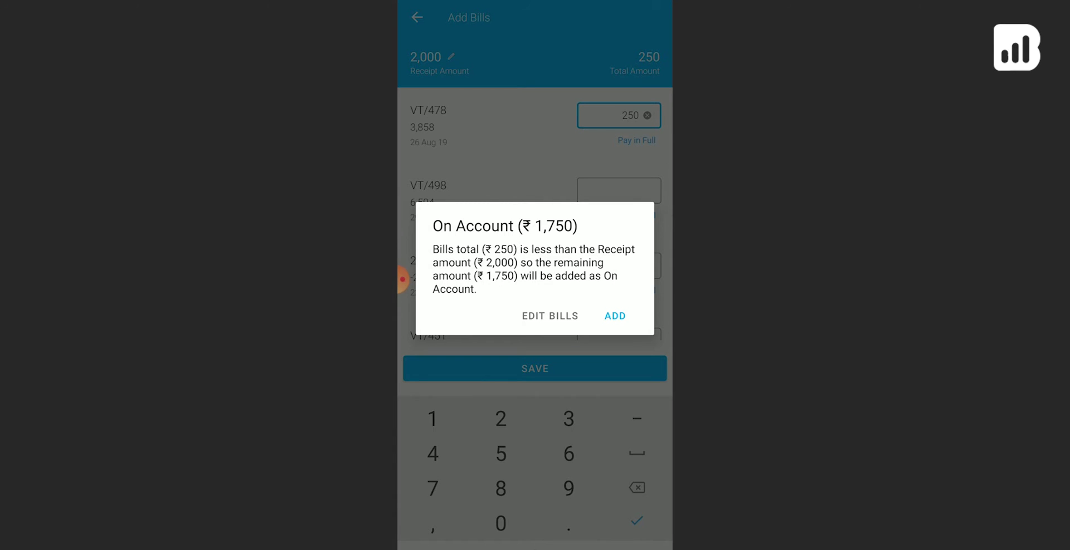
click(549, 316)
key(BackSpace)
text(6)
click(535, 368)
Add the remaining 1,744 on account and save the Auto Zone receipt.
click(615, 316)
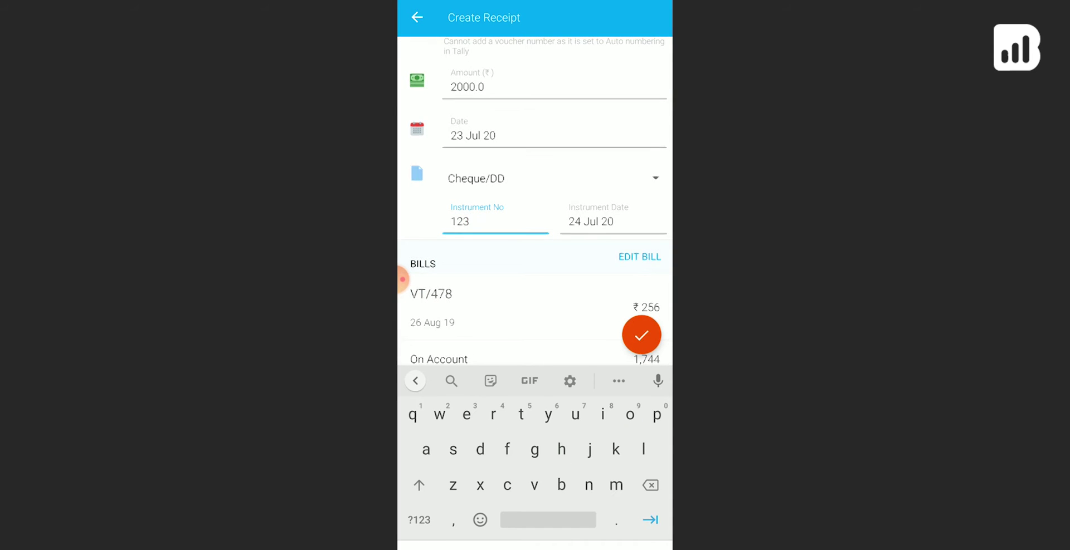
scroll(402, 279, down, 5)
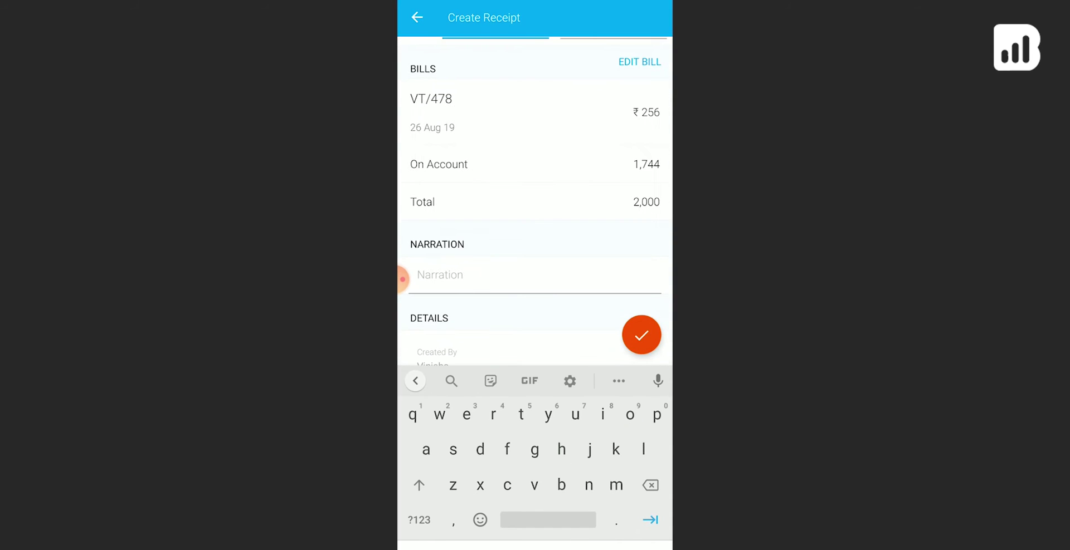
click(403, 279)
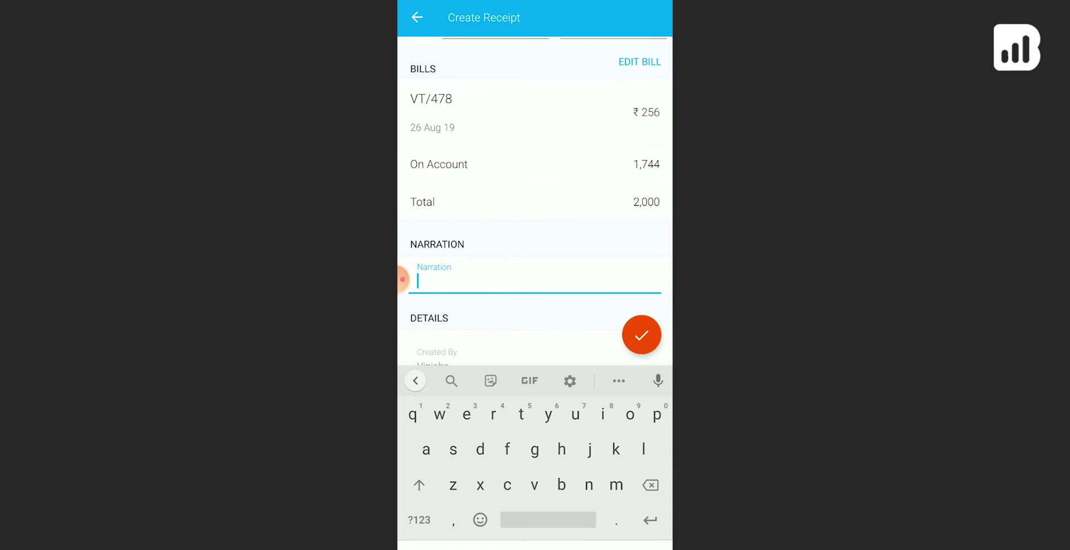
click(641, 335)
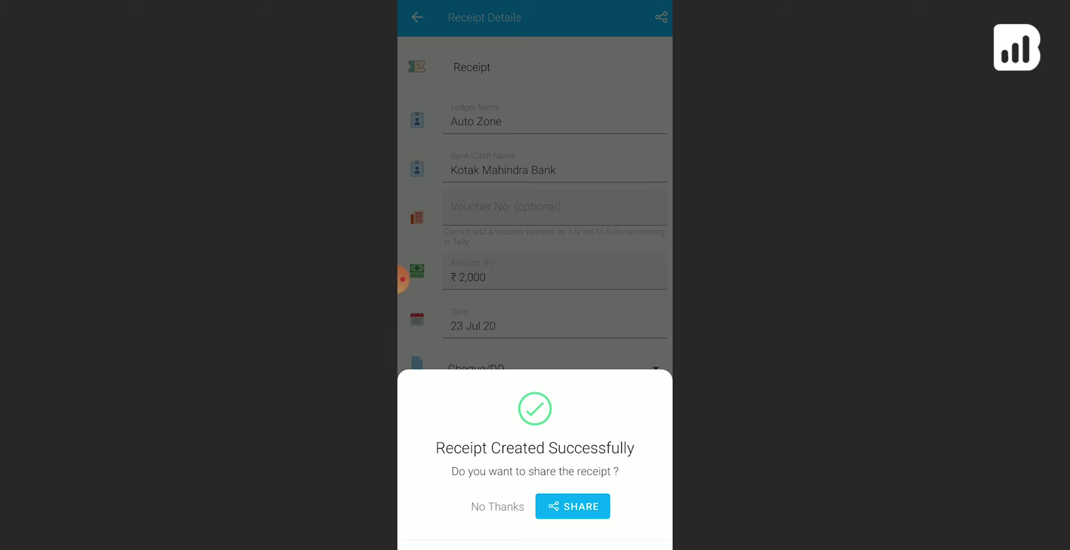
Share the saved receipt as a PDF to WhatsApp.
click(572, 506)
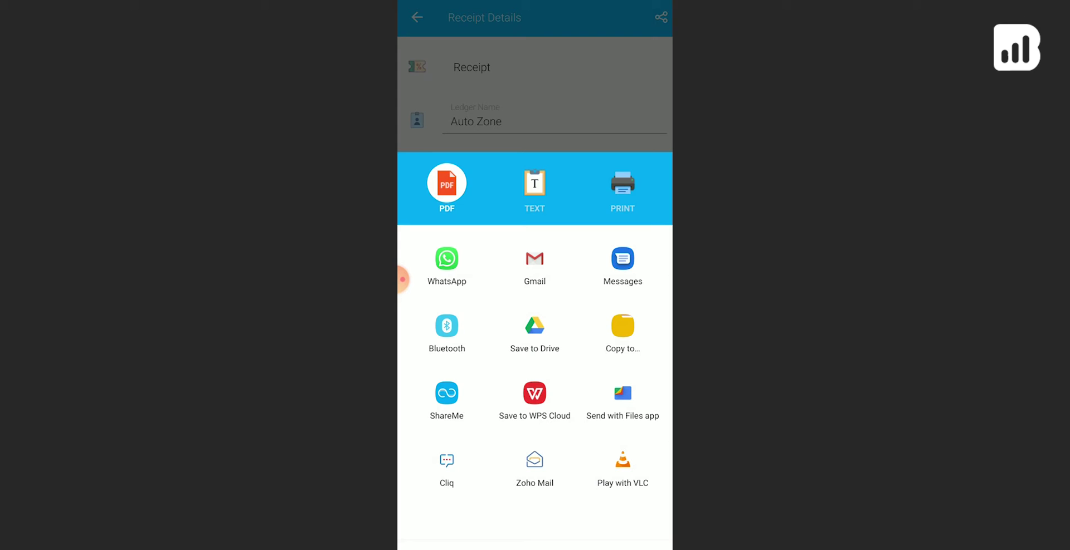
click(535, 184)
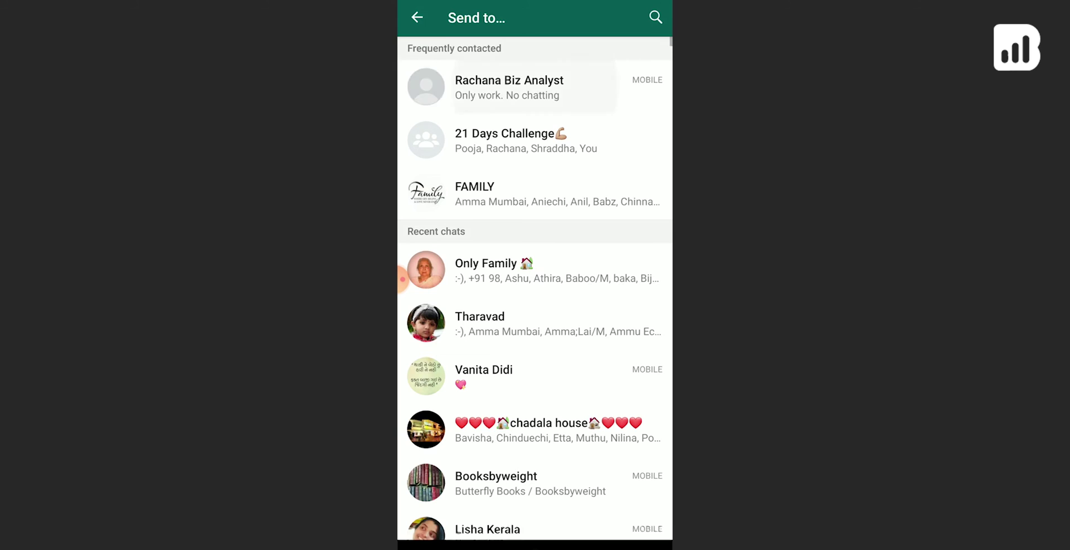
Send the receipt PDF to the WhatsApp contact and return to Biz Analyst.
click(501, 88)
click(641, 508)
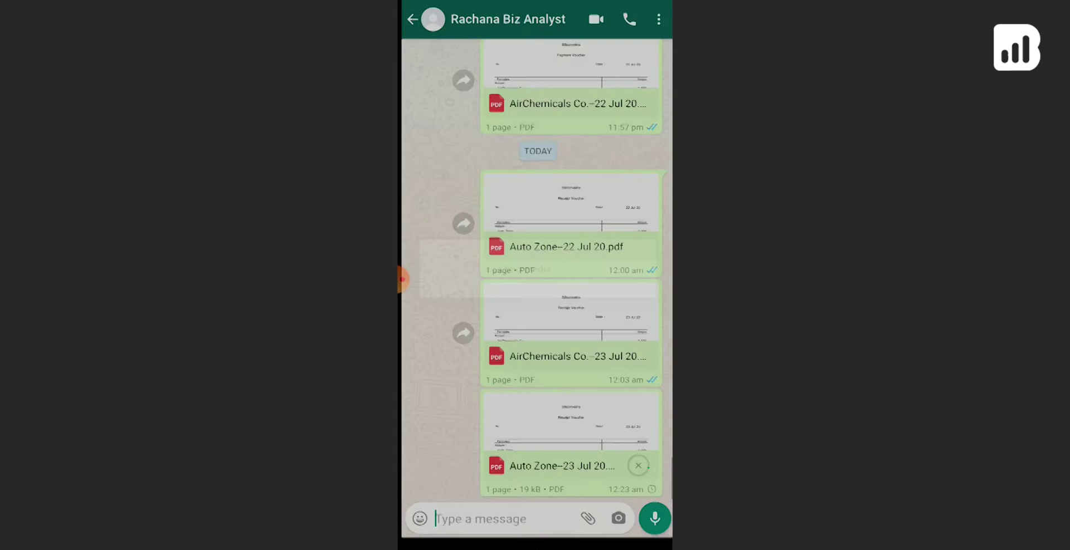
key(Escape)
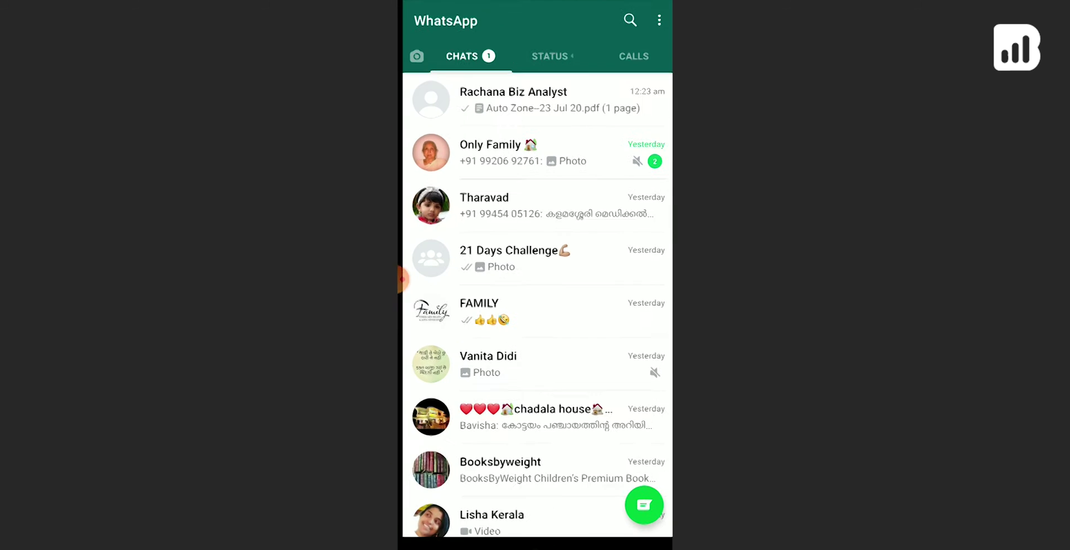
key(Escape)
key(Escape)
key(Escape)
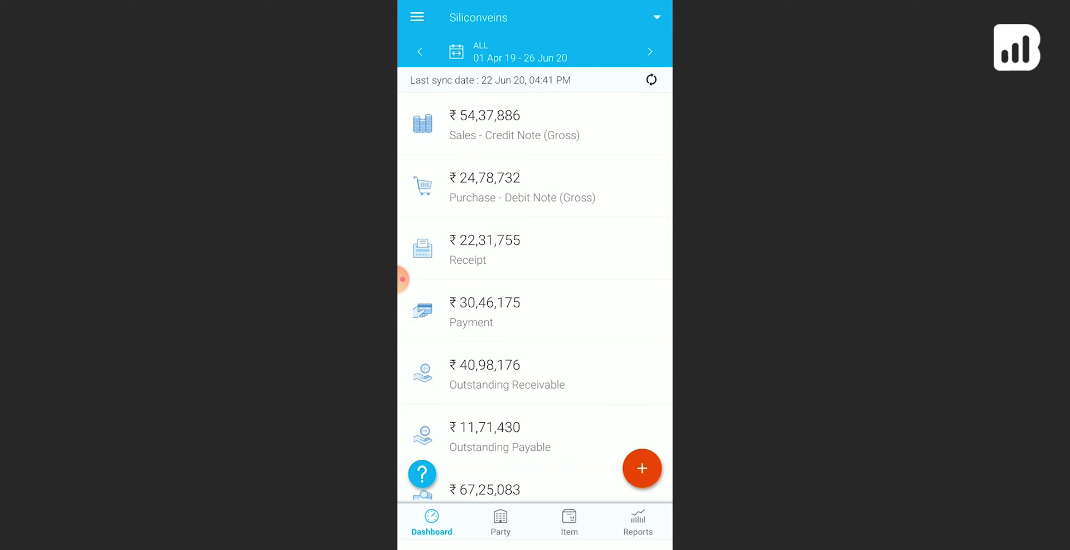
View Reports > My Entries > Receipt to find the pending Auto Zone receipt for ₹2,000.
click(638, 524)
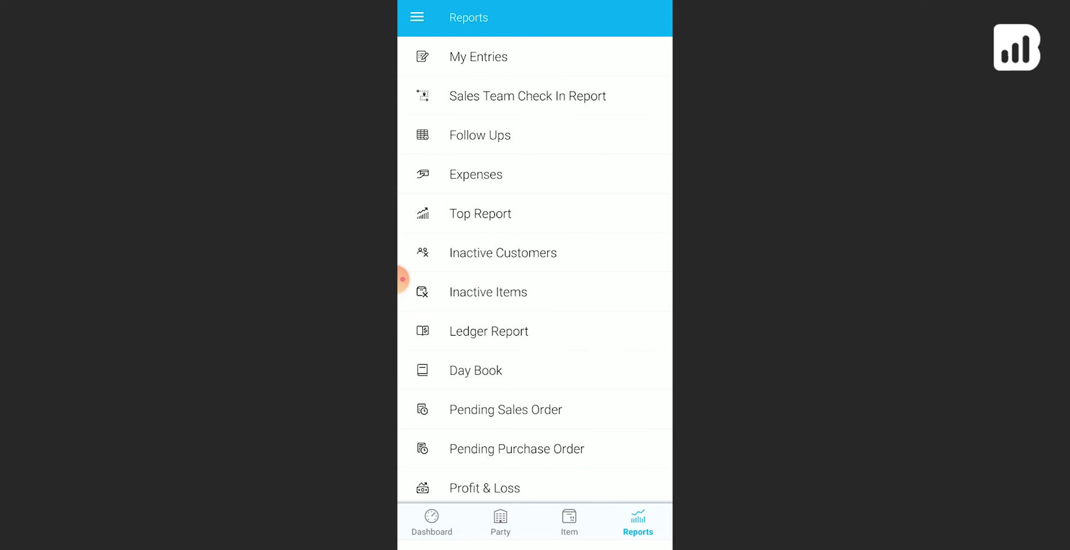
click(478, 56)
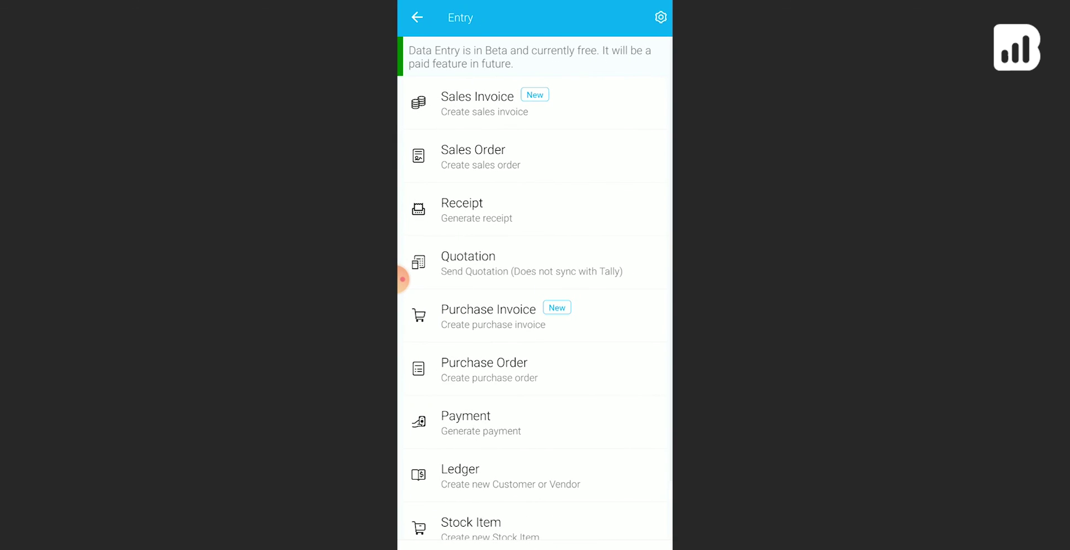
click(477, 210)
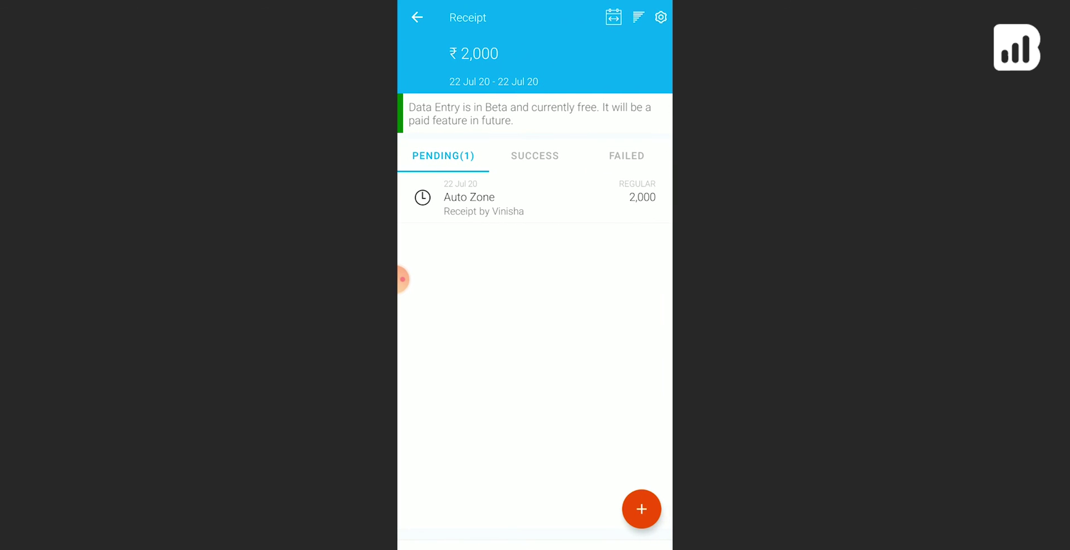